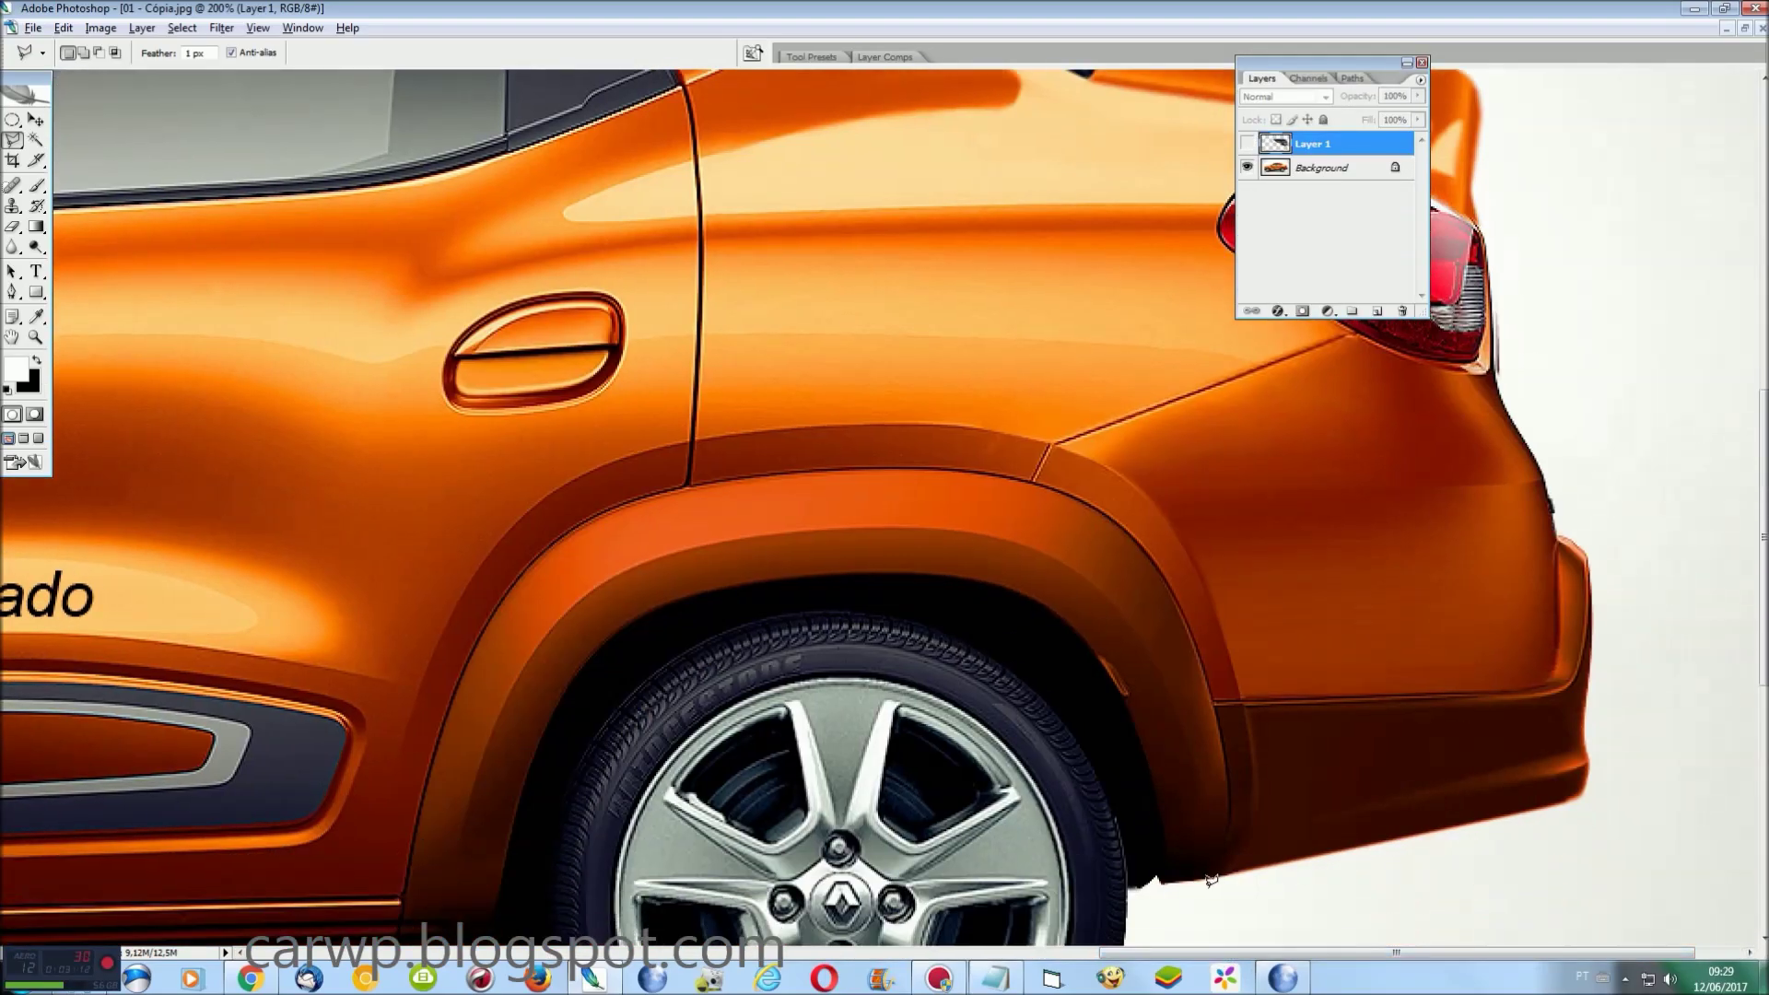
Toggle the grey repaint layer off and on to compare it with the orange car.
click(1248, 143)
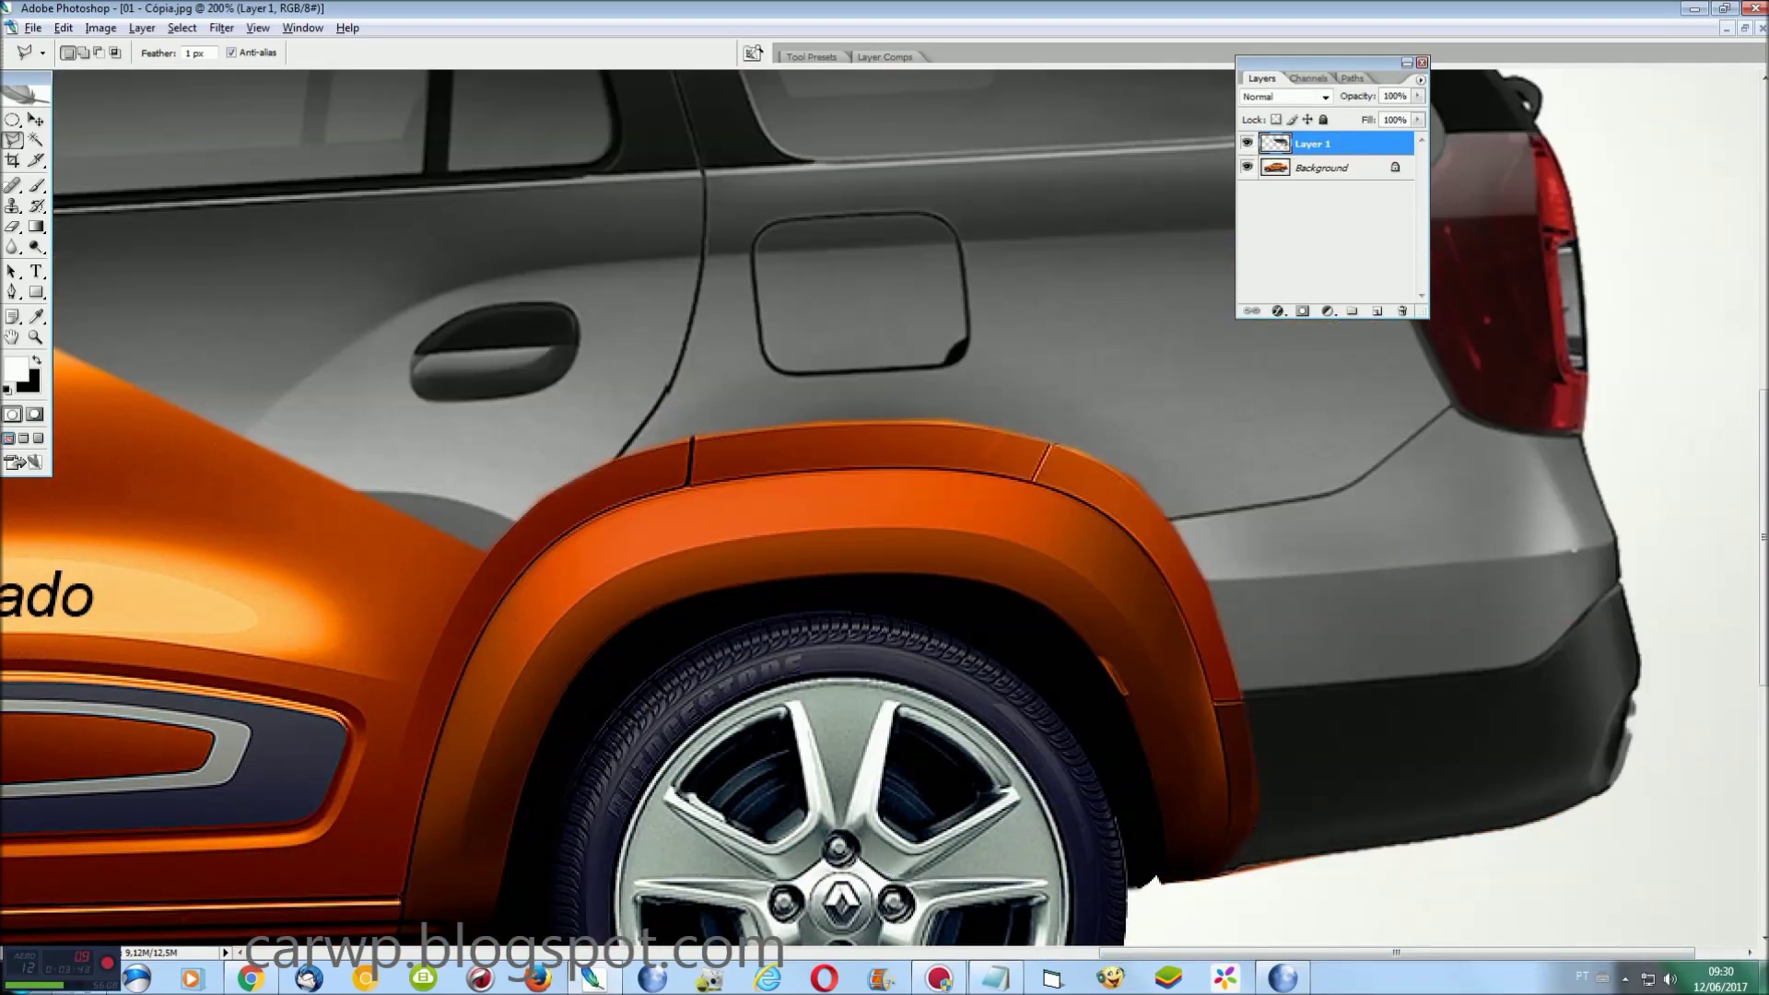
scroll(884, 515, up, 10)
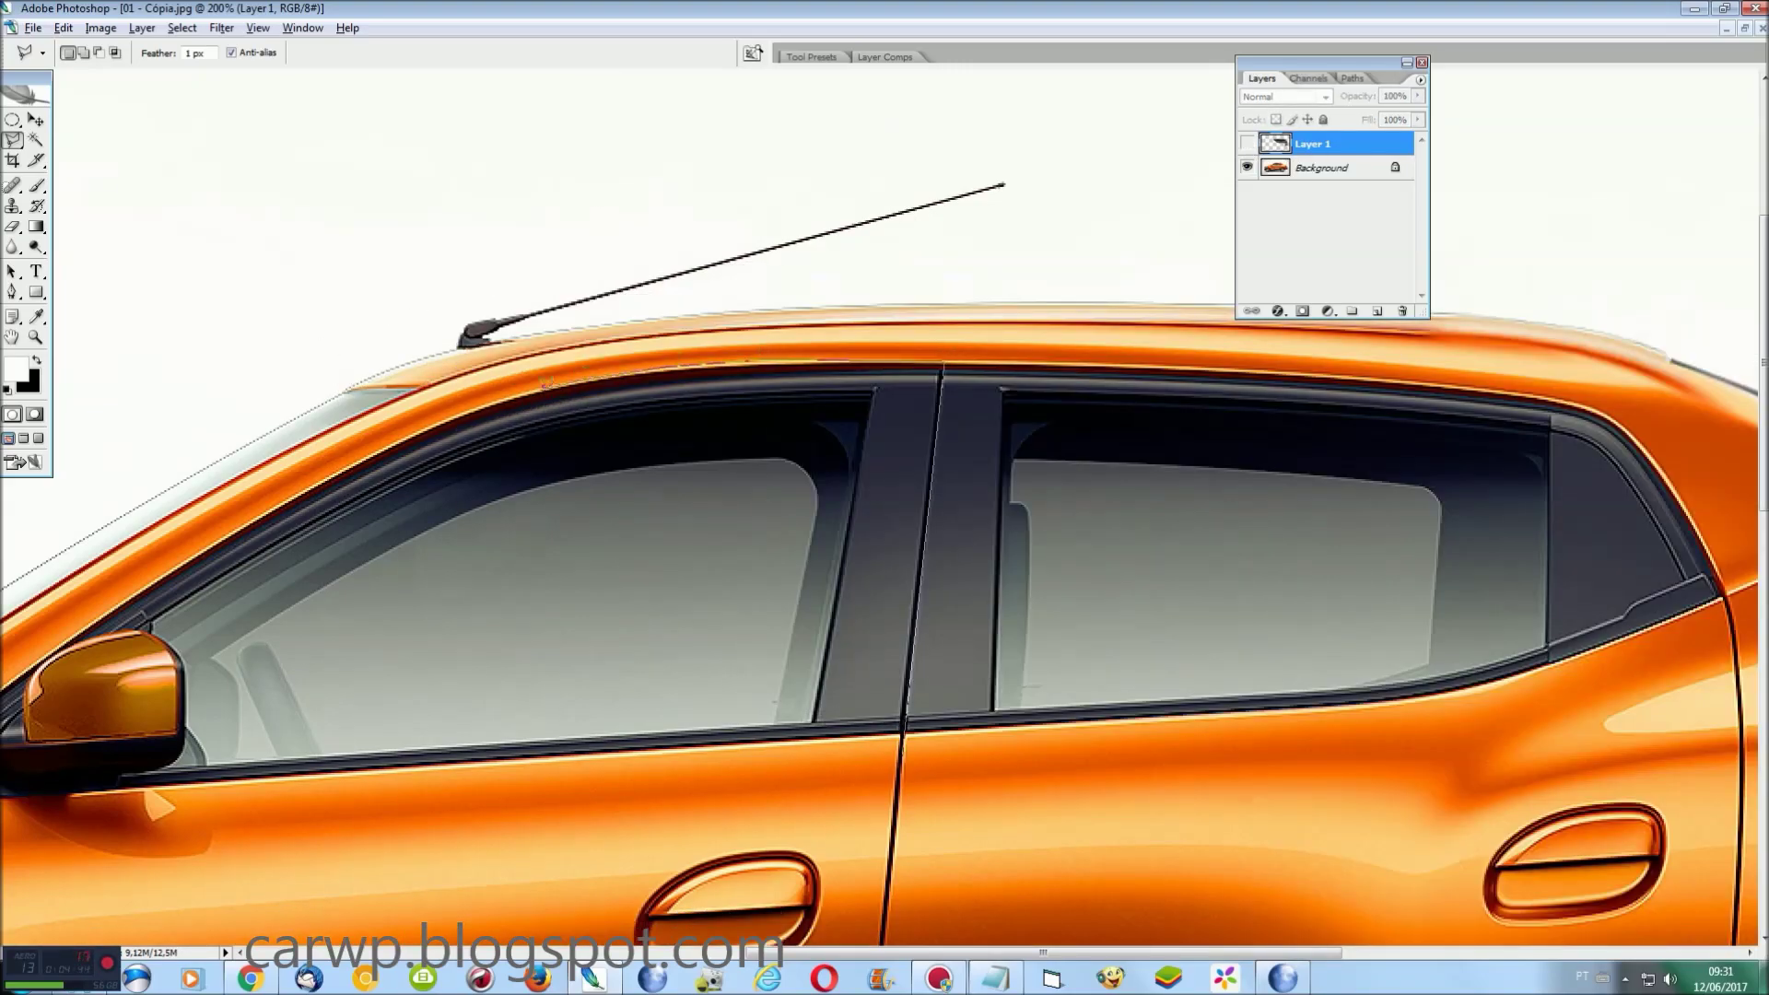
click(1248, 143)
click(1248, 143)
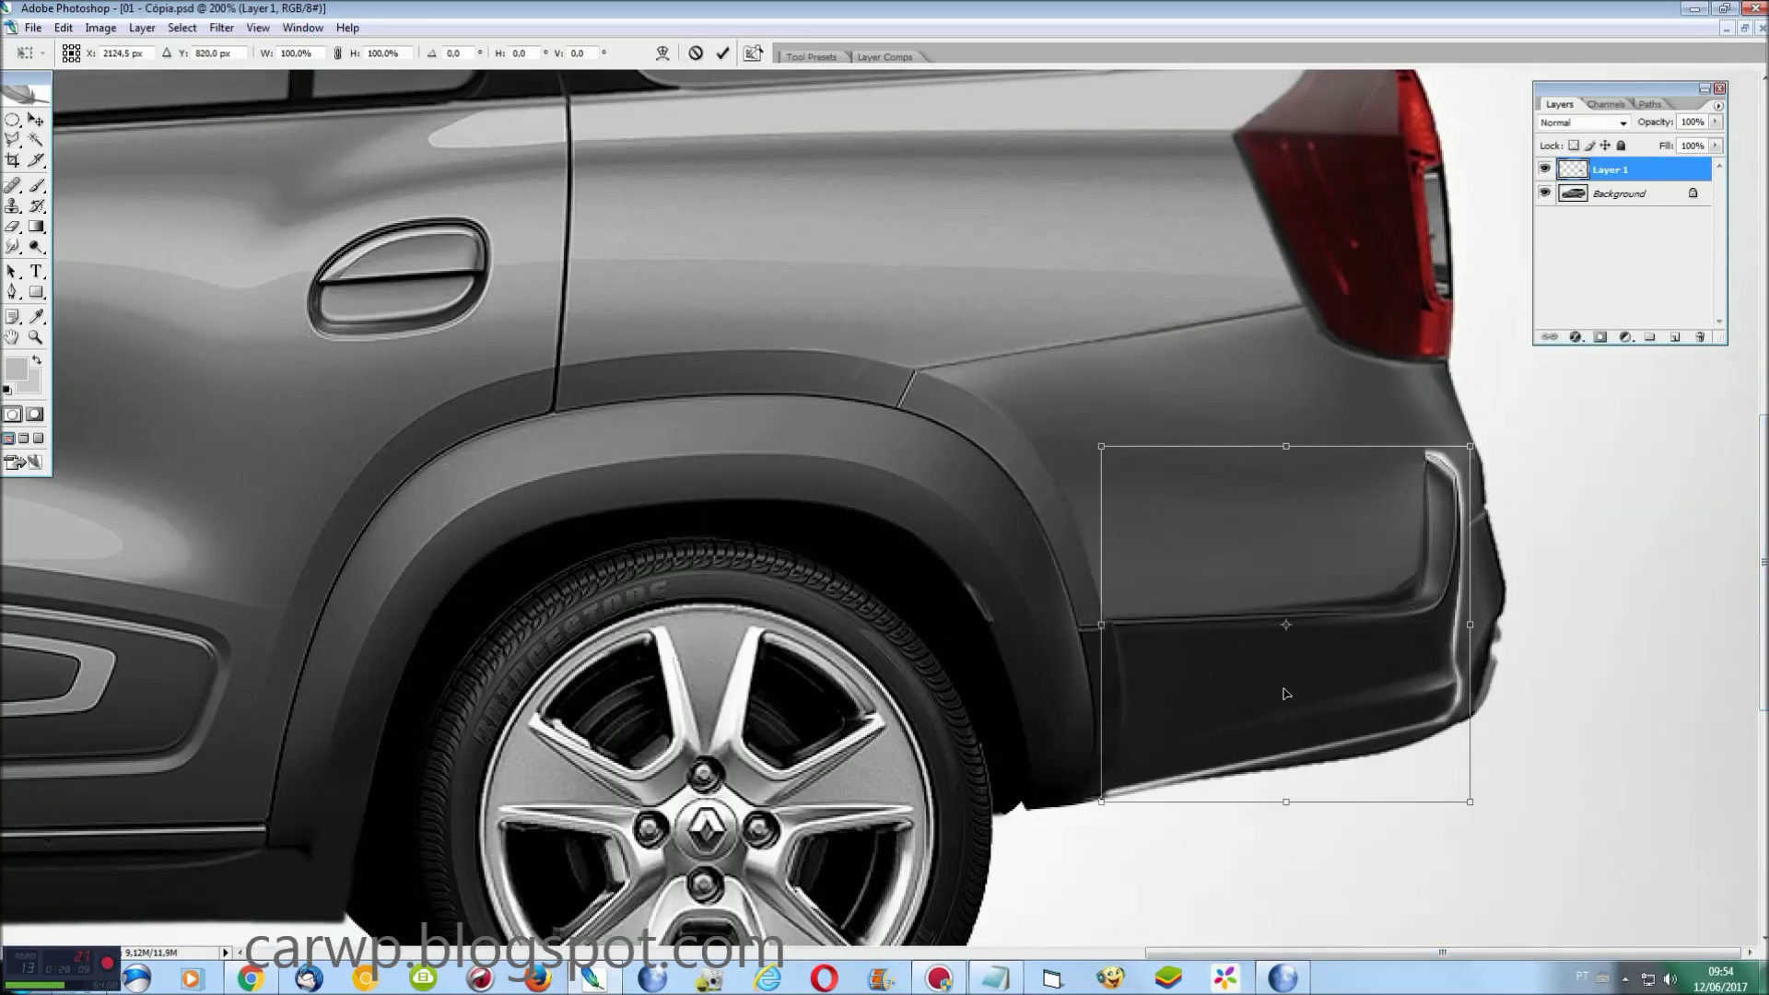
Stretch the new layer's content horizontally to 119% width.
drag(1466, 629, 1541, 625)
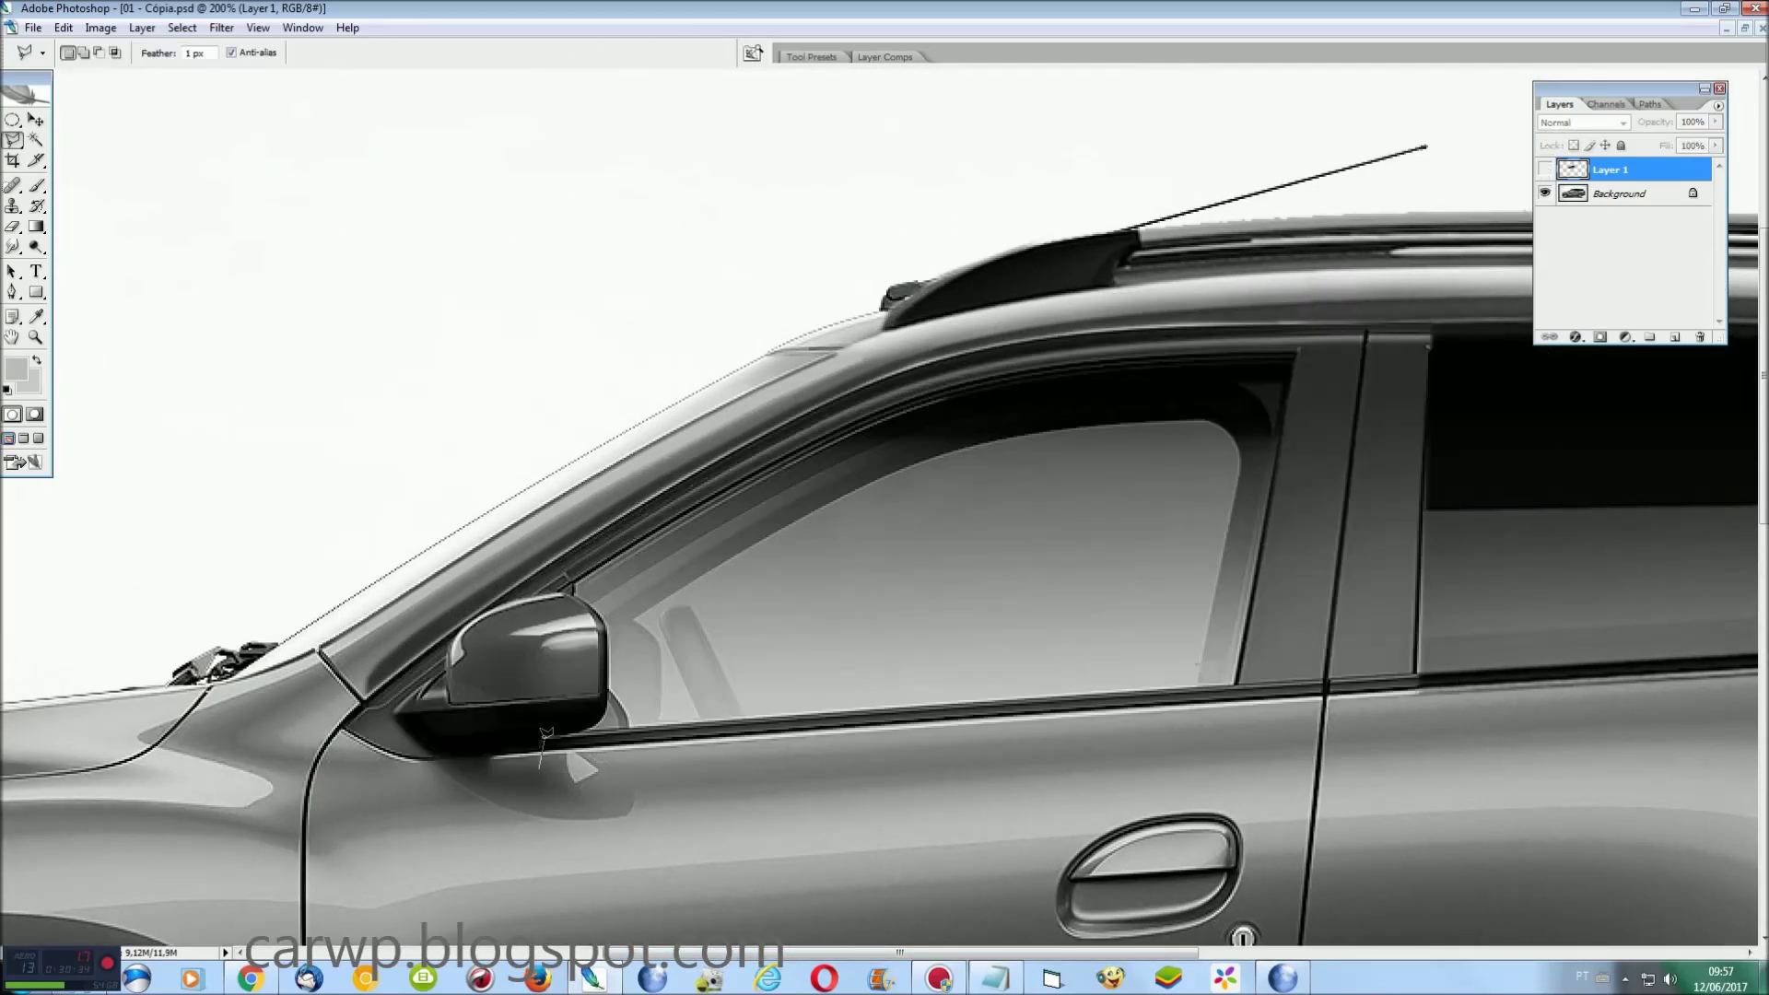
Toggle the window tint layer off and back on to compare the darkened glass.
click(1545, 171)
click(1544, 171)
click(1546, 170)
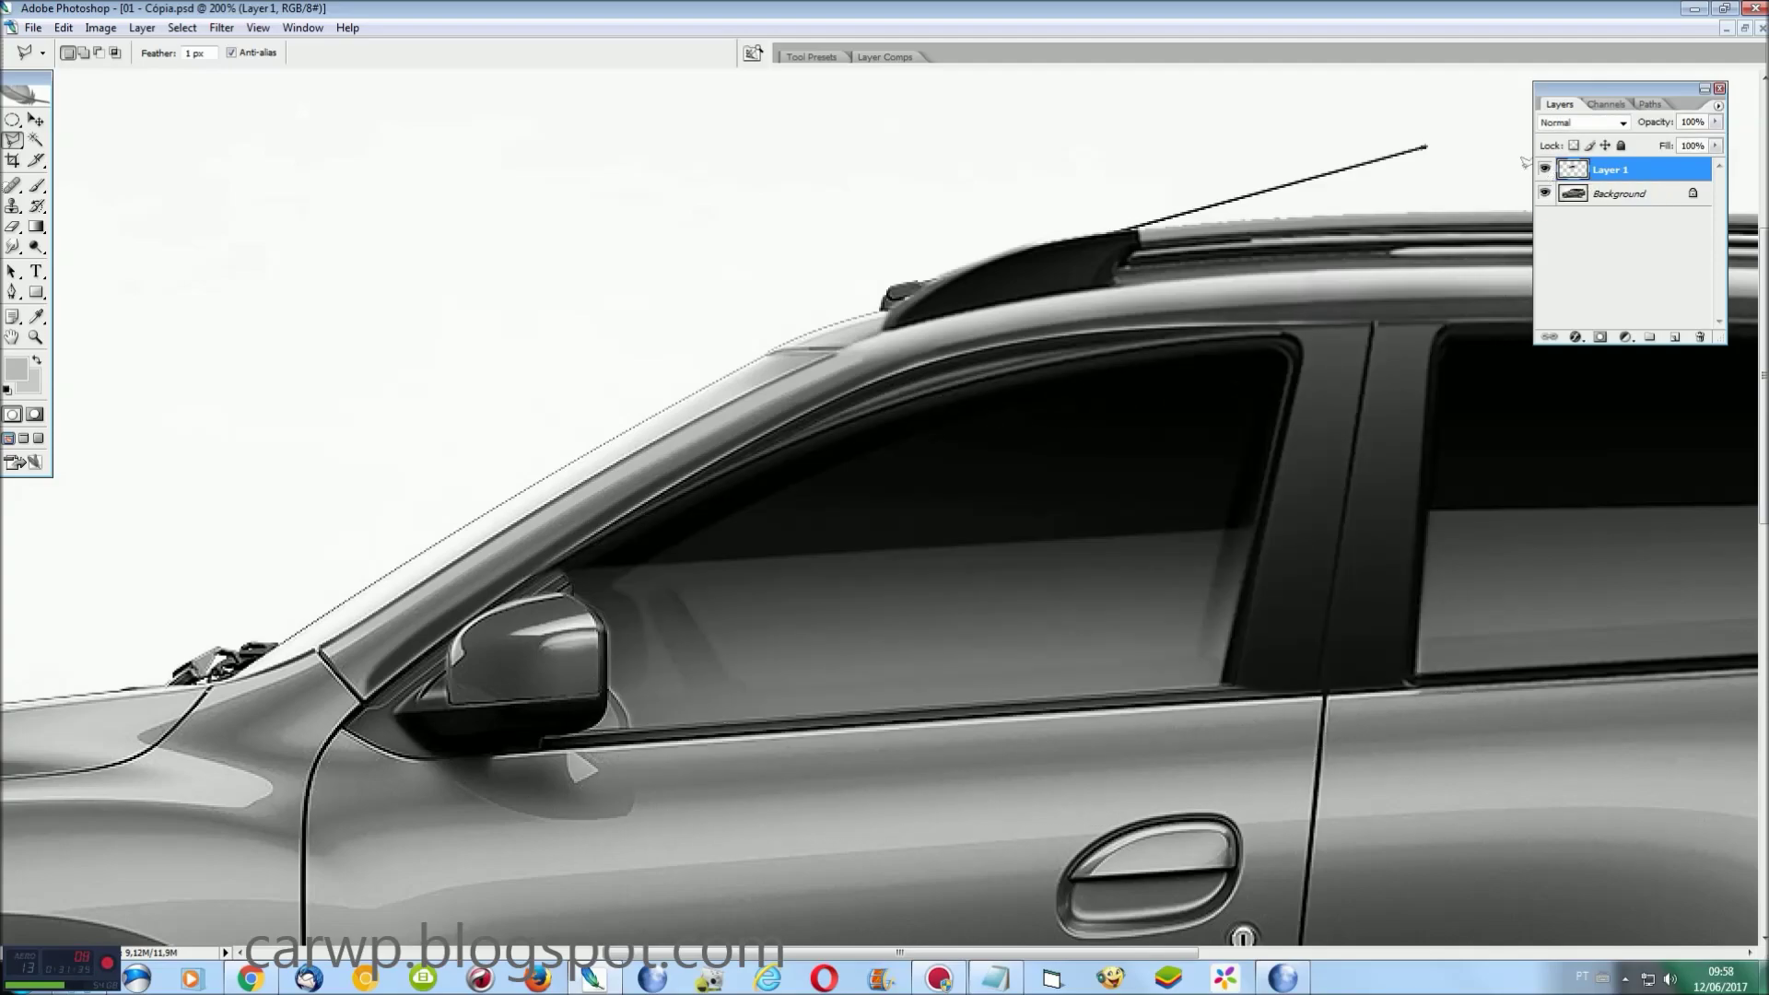